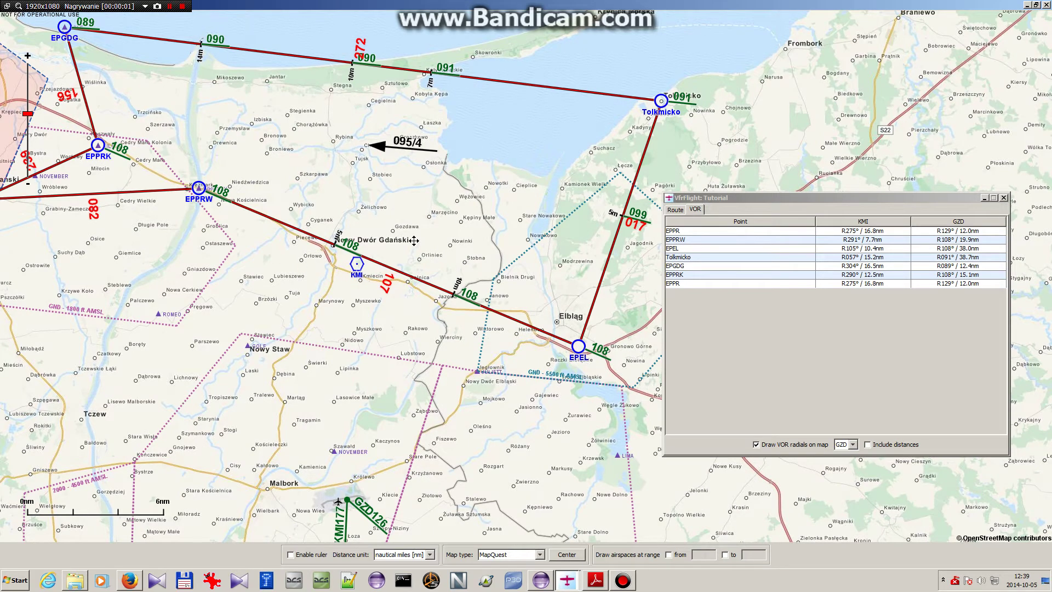
# Step: Examine the route around the EPEL waypoint at Elbląg and along the leg towards Tolkmicko
pyautogui.moveTo(413, 241); pyautogui.dragTo(408, 246)
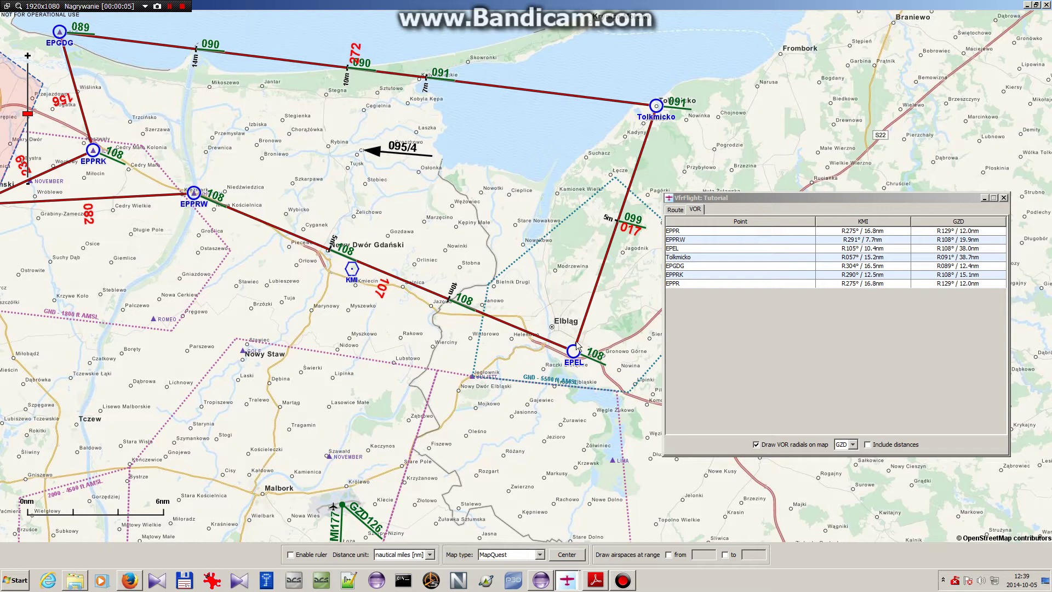
pyautogui.moveTo(577, 332); pyautogui.dragTo(480, 307)
pyautogui.scroll(1, 480, 307)
pyautogui.moveTo(565, 405); pyautogui.dragTo(579, 303)
pyautogui.moveTo(552, 188); pyautogui.dragTo(557, 287)
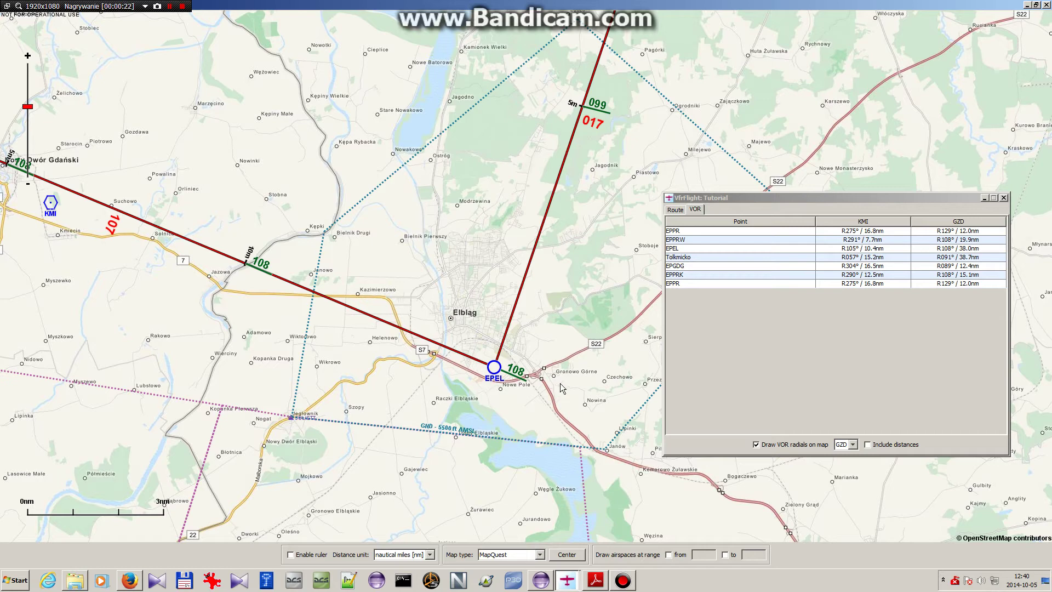
pyautogui.scroll(2, 541, 257)
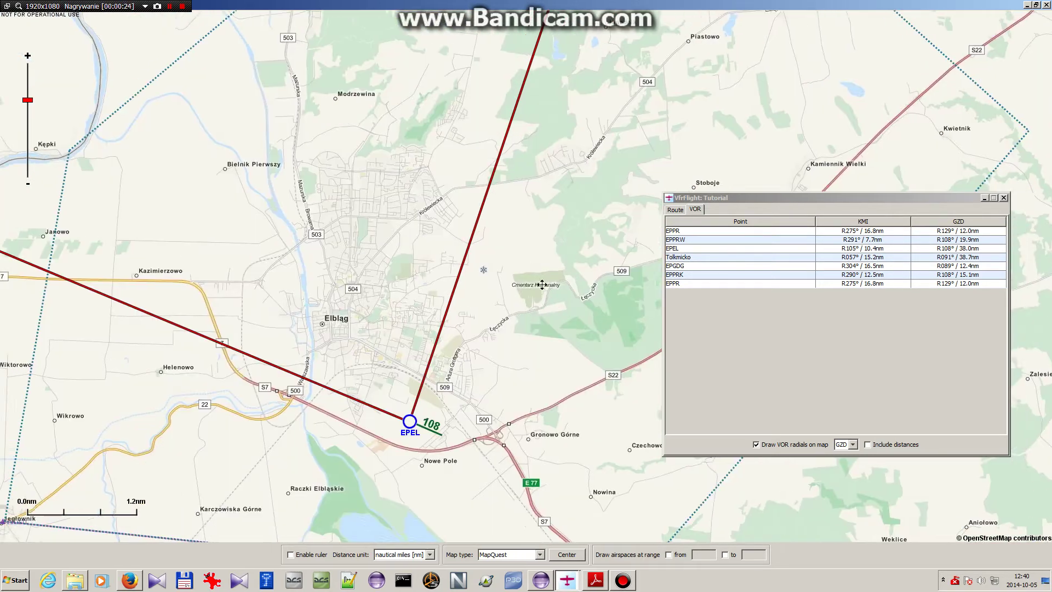
pyautogui.moveTo(519, 322); pyautogui.dragTo(525, 257)
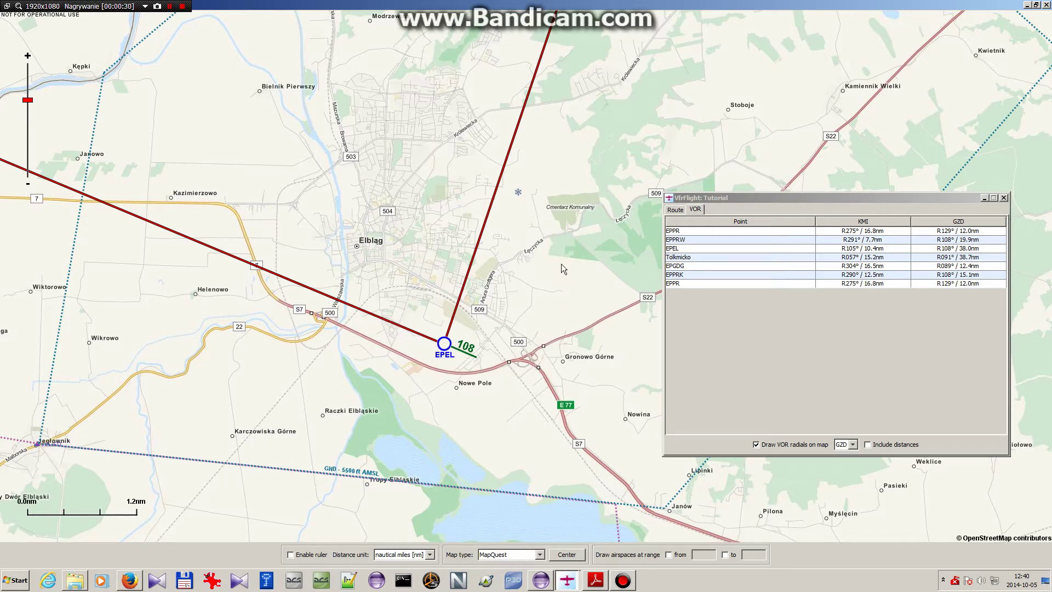
pyautogui.moveTo(541, 193); pyautogui.dragTo(480, 406)
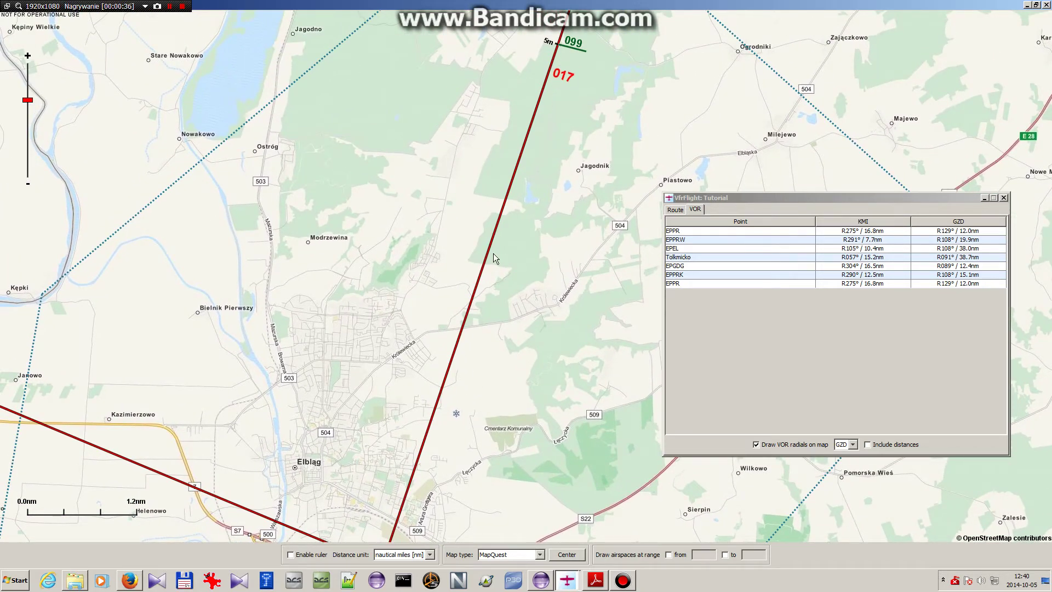
pyautogui.moveTo(514, 411); pyautogui.dragTo(504, 363)
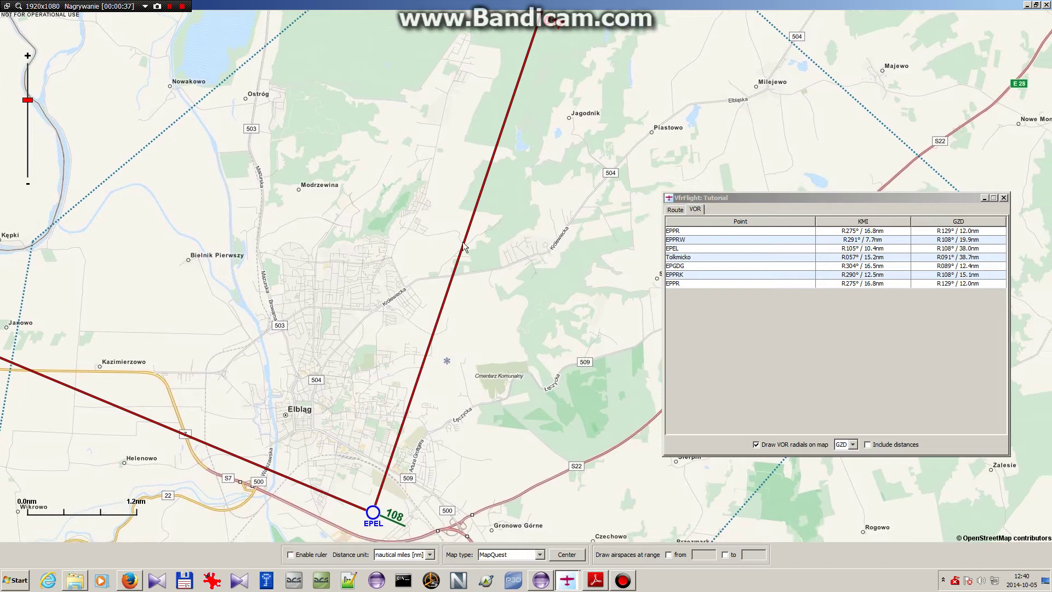
pyautogui.moveTo(489, 288); pyautogui.dragTo(519, 377)
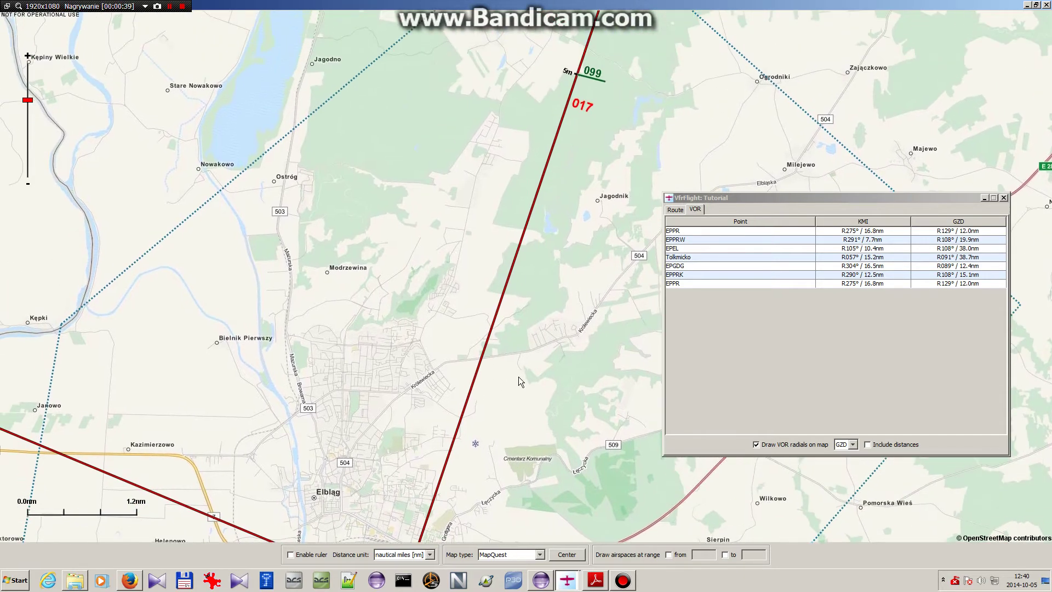
pyautogui.moveTo(515, 270); pyautogui.dragTo(560, 227)
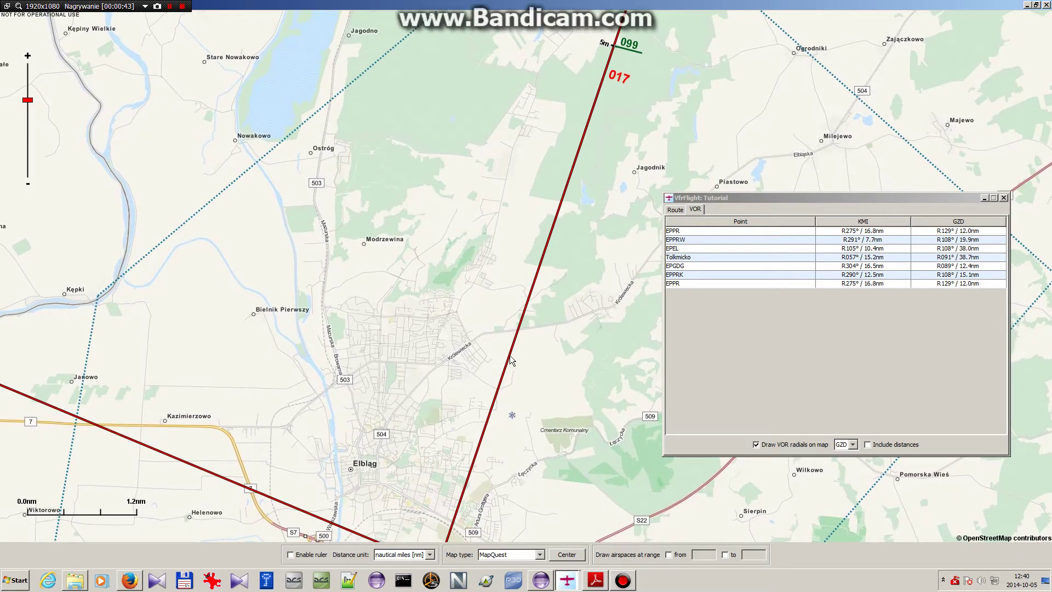
pyautogui.moveTo(576, 221); pyautogui.dragTo(534, 311)
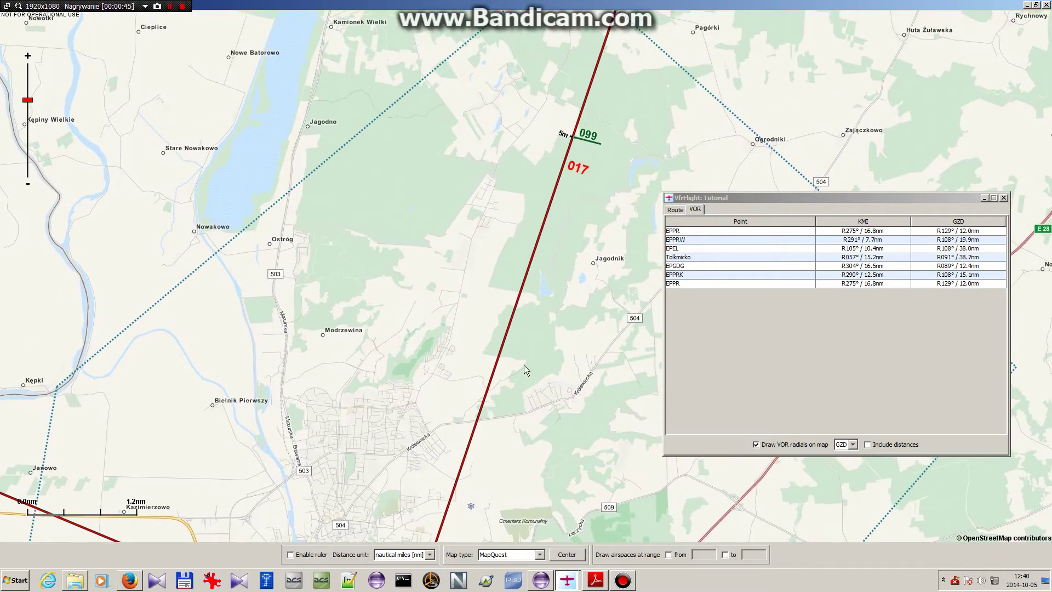
pyautogui.moveTo(523, 364); pyautogui.dragTo(575, 133)
pyautogui.moveTo(528, 295); pyautogui.dragTo(559, 146)
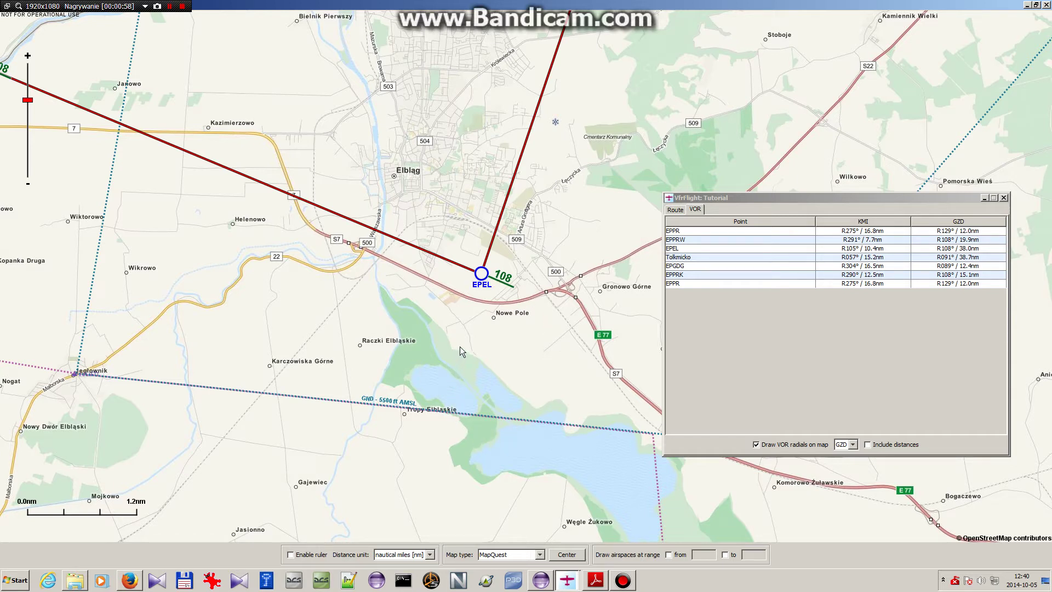
# Step: Display the EPEL airfield on the Virtual Earth satellite map and inspect its surroundings
pyautogui.moveTo(468, 320); pyautogui.dragTo(459, 335)
pyautogui.scroll(2, 459, 335)
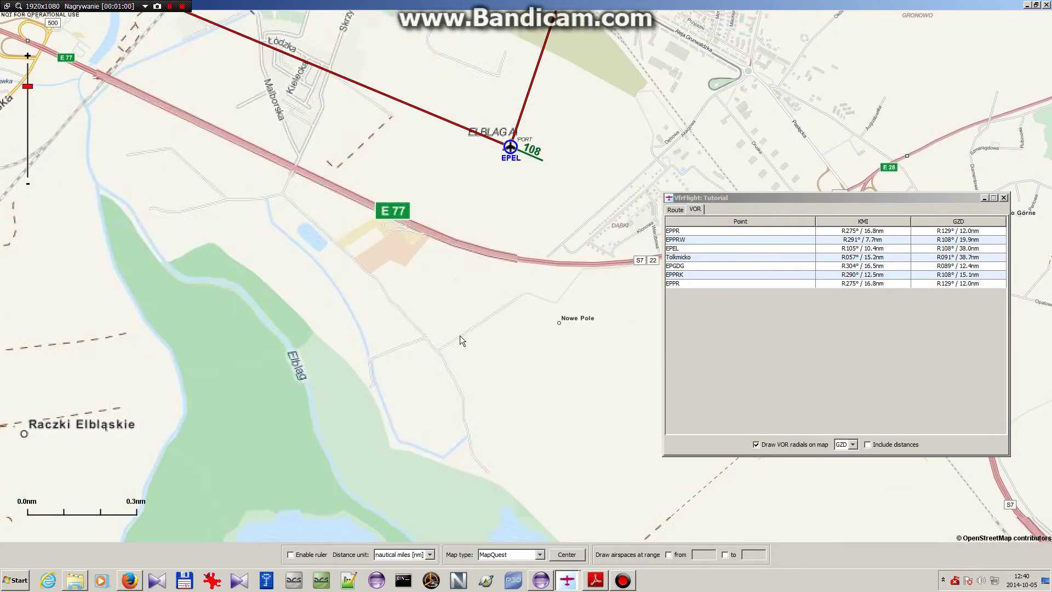
pyautogui.moveTo(534, 217); pyautogui.dragTo(517, 221)
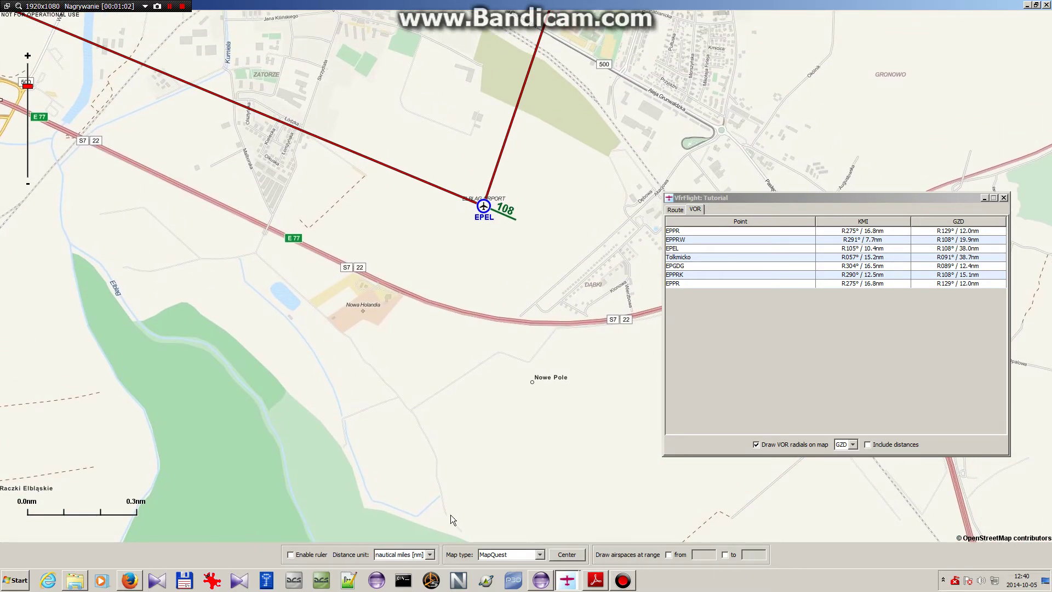
pyautogui.click(492, 554)
pyautogui.click(504, 508)
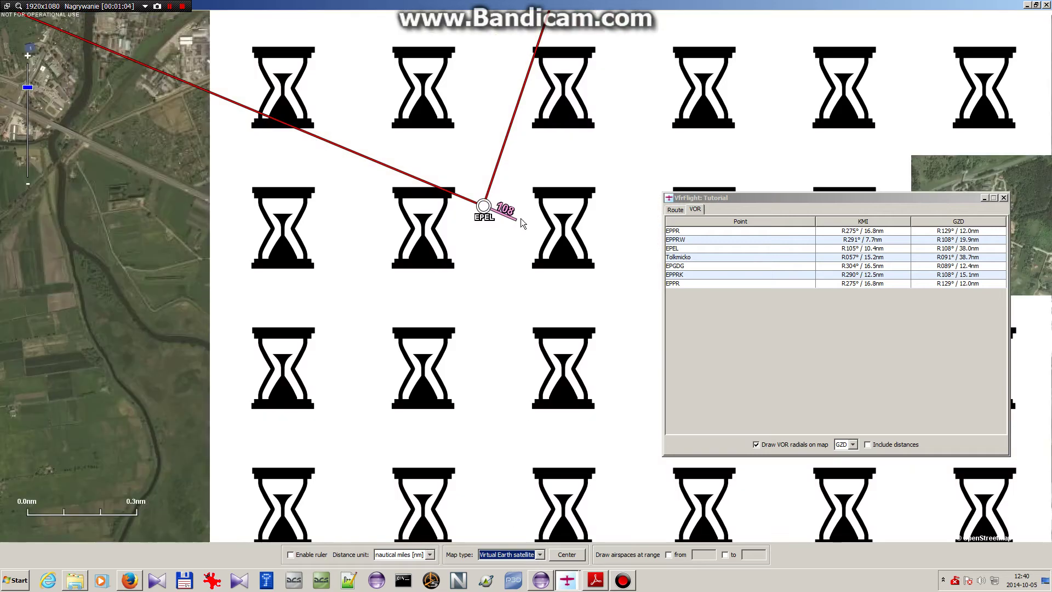
pyautogui.scroll(1, 481, 208)
pyautogui.moveTo(462, 237); pyautogui.dragTo(435, 254)
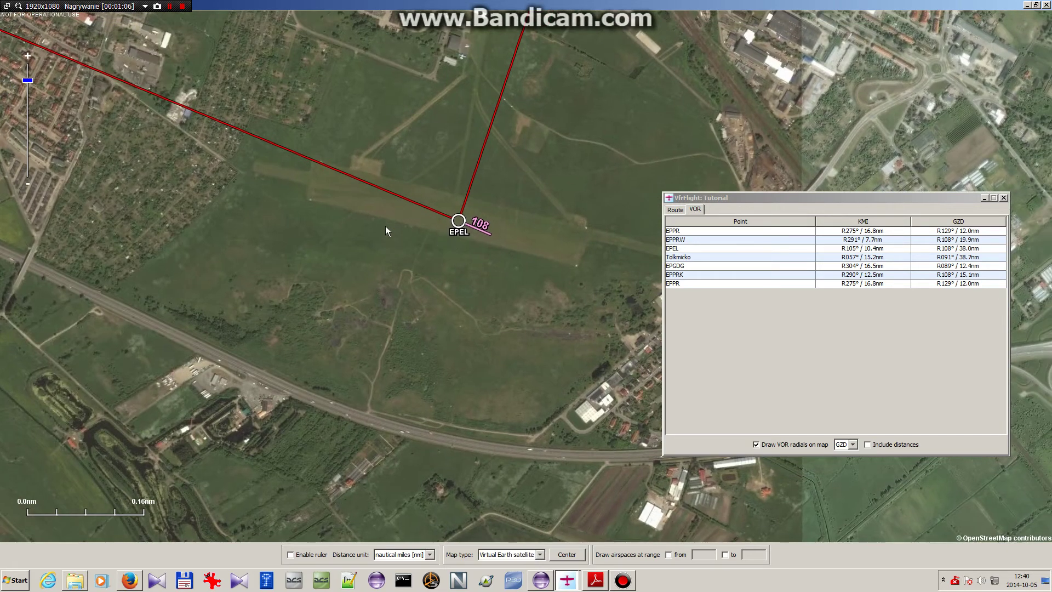
pyautogui.moveTo(482, 394); pyautogui.dragTo(539, 217)
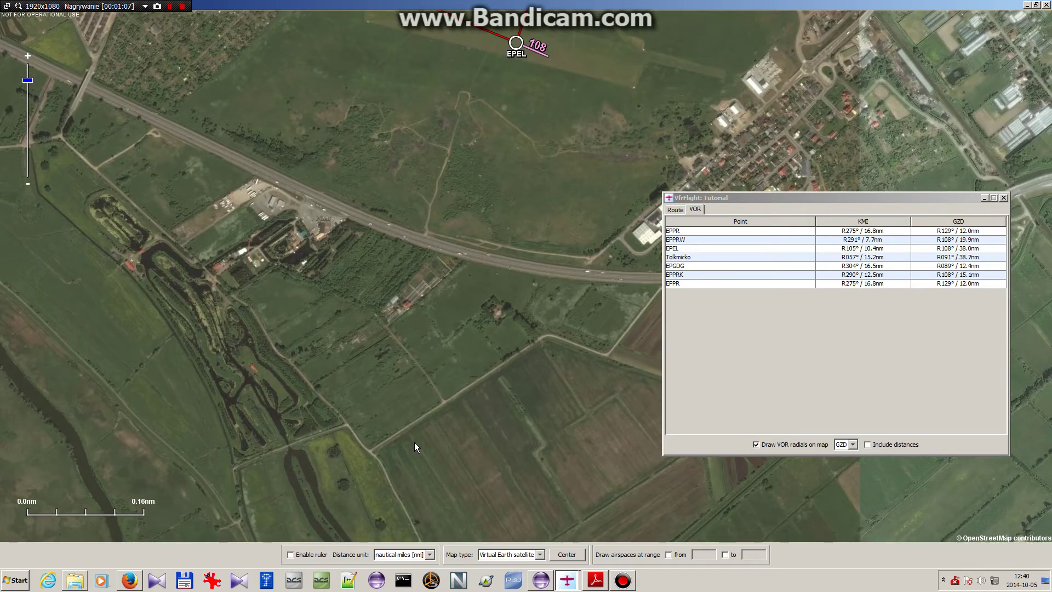
pyautogui.moveTo(436, 270); pyautogui.dragTo(418, 382)
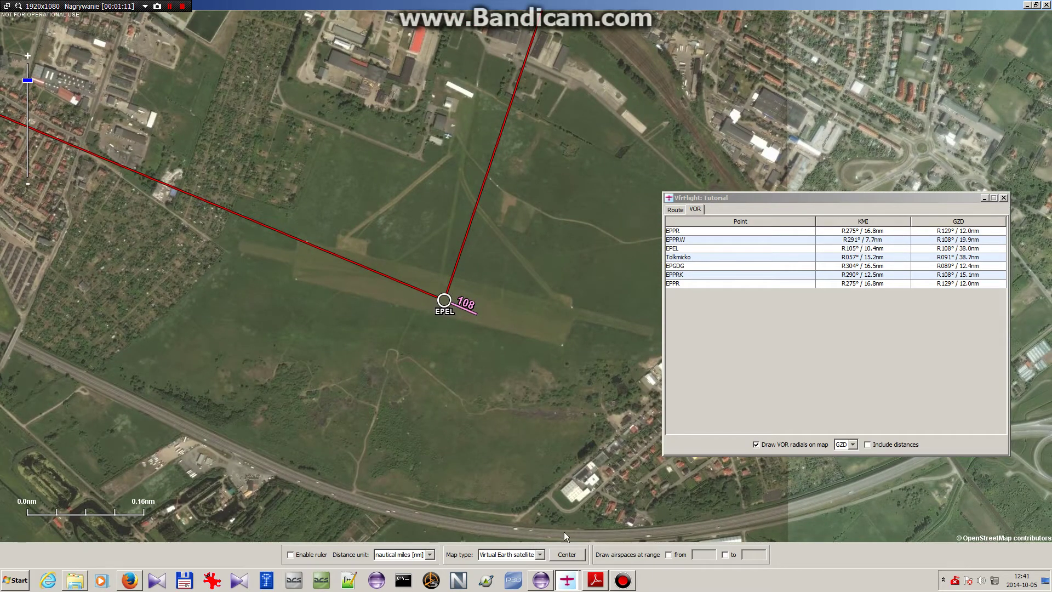
# Step: Consult the pilot's flight plan in tutorial.pdf in Adobe Reader, move the VOR window clear of it, and return to the map
pyautogui.click(594, 580)
pyautogui.moveTo(879, 198); pyautogui.dragTo(871, 226)
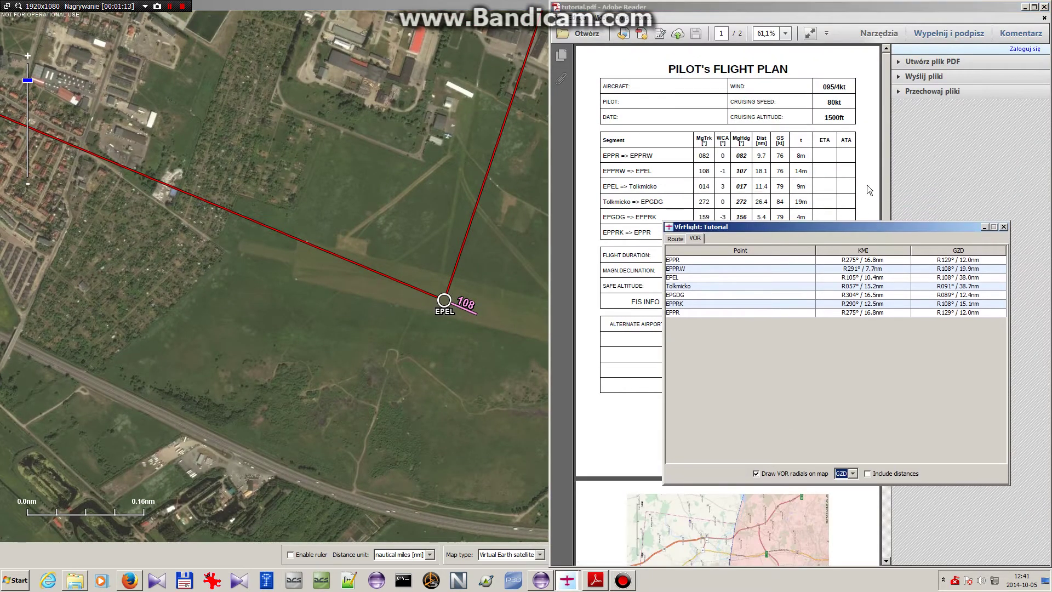
pyautogui.click(1023, 7)
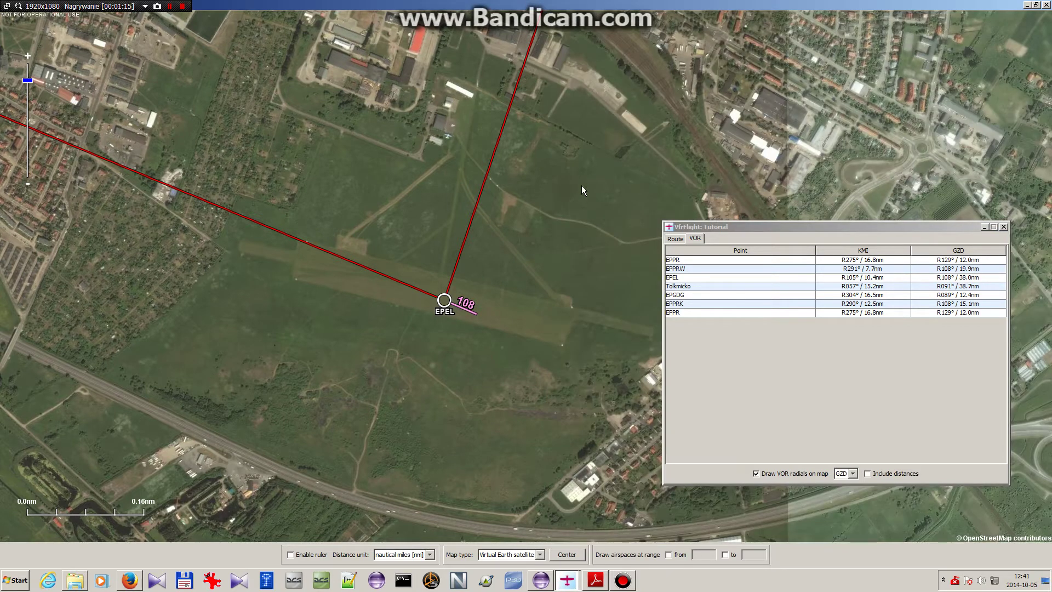
# Step: Set the map type back to MapQuest for the area north of EPEL
pyautogui.moveTo(484, 283); pyautogui.dragTo(430, 339)
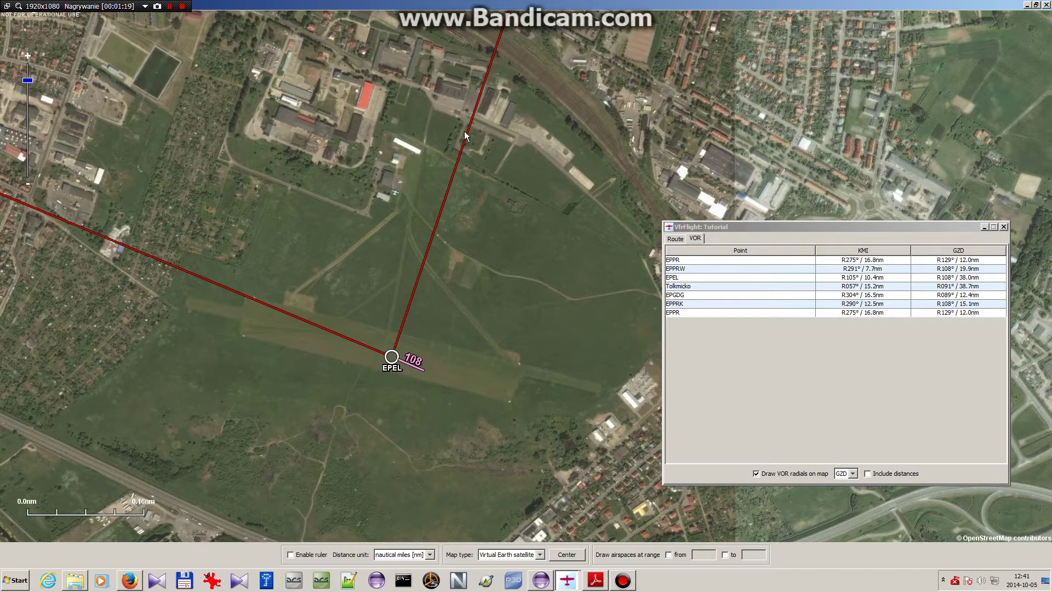
pyautogui.moveTo(598, 83); pyautogui.dragTo(521, 353)
pyautogui.scroll(-2, 521, 353)
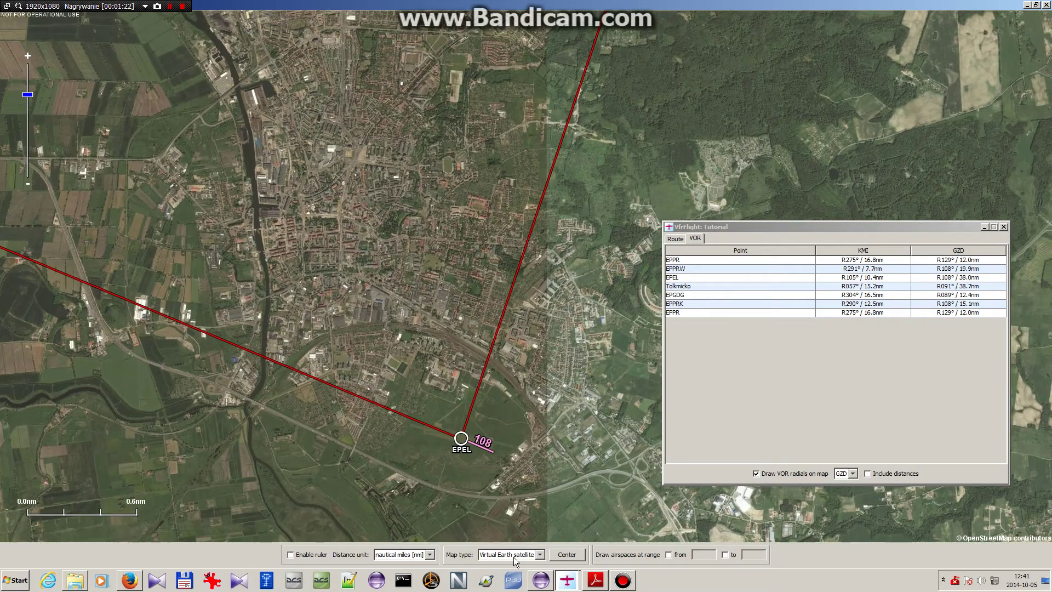
pyautogui.click(512, 554)
pyautogui.click(525, 493)
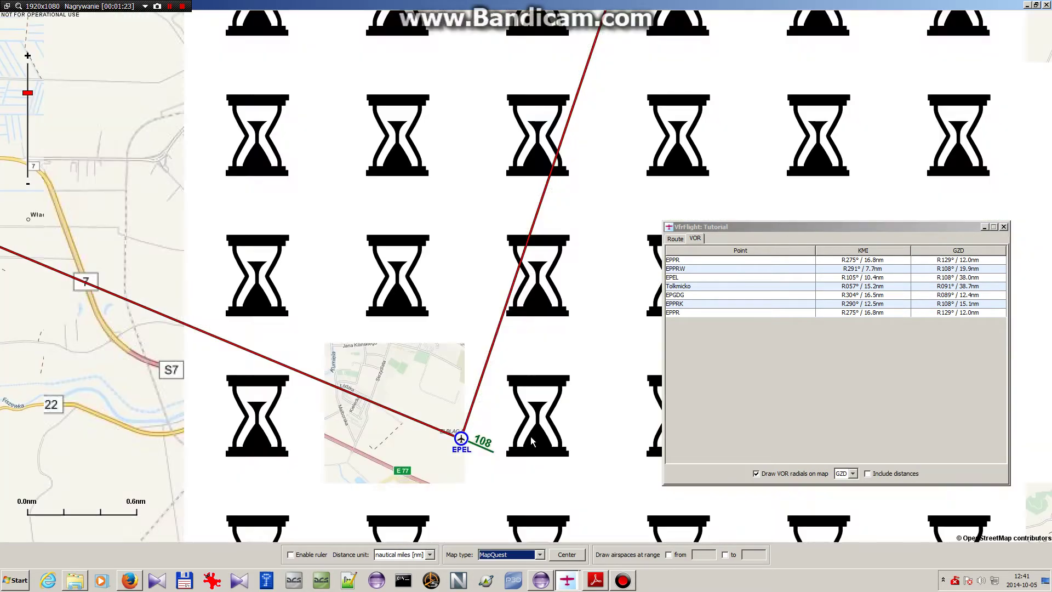
# Step: Follow the route leg on the map from EPEL past Elbląg up to Tolkmicko
pyautogui.moveTo(591, 224); pyautogui.dragTo(525, 278)
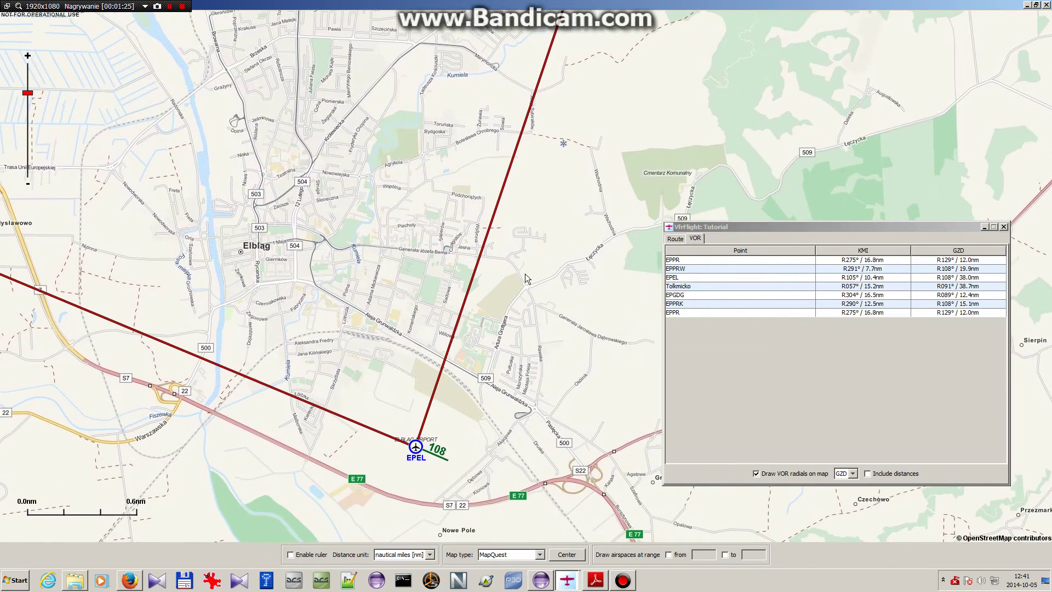
pyautogui.moveTo(478, 320); pyautogui.dragTo(461, 361)
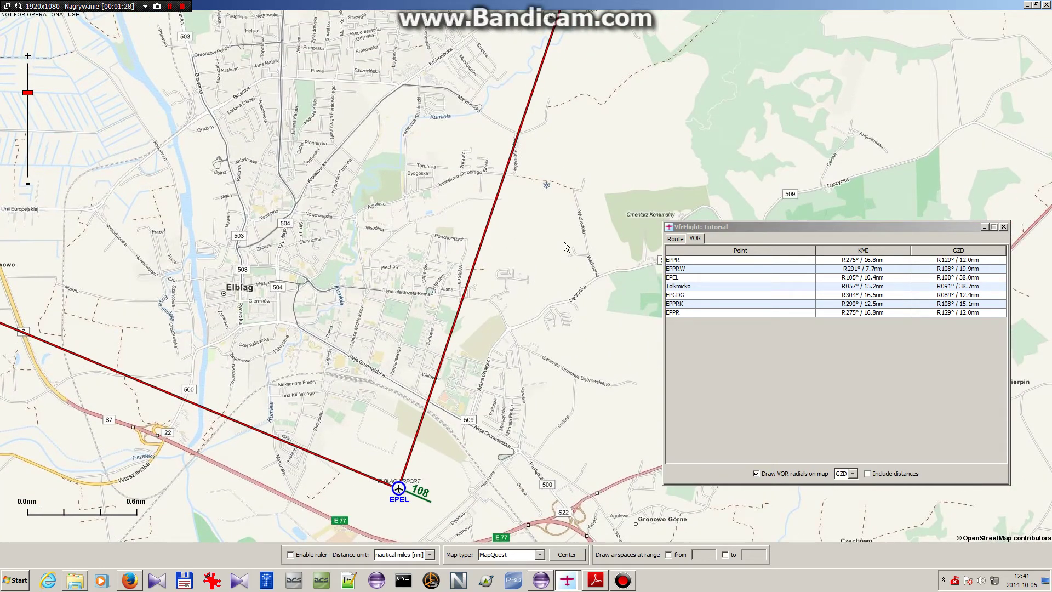
pyautogui.moveTo(578, 171); pyautogui.dragTo(546, 335)
pyautogui.scroll(-1, 543, 296)
pyautogui.moveTo(602, 211); pyautogui.dragTo(528, 340)
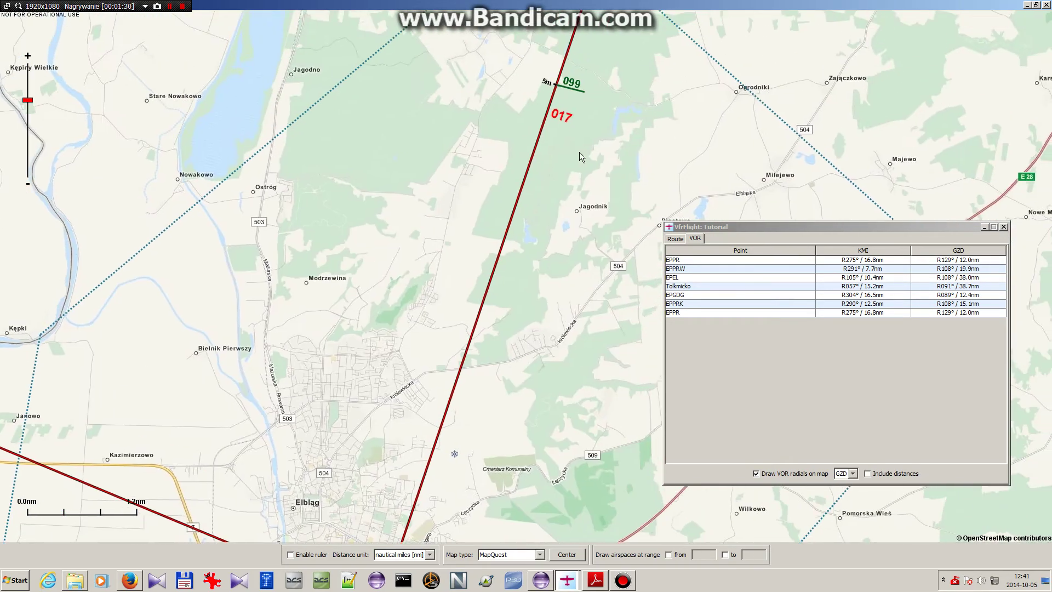
pyautogui.moveTo(604, 89); pyautogui.dragTo(593, 108)
pyautogui.scroll(-1, 633, 127)
pyautogui.moveTo(668, 112); pyautogui.dragTo(603, 254)
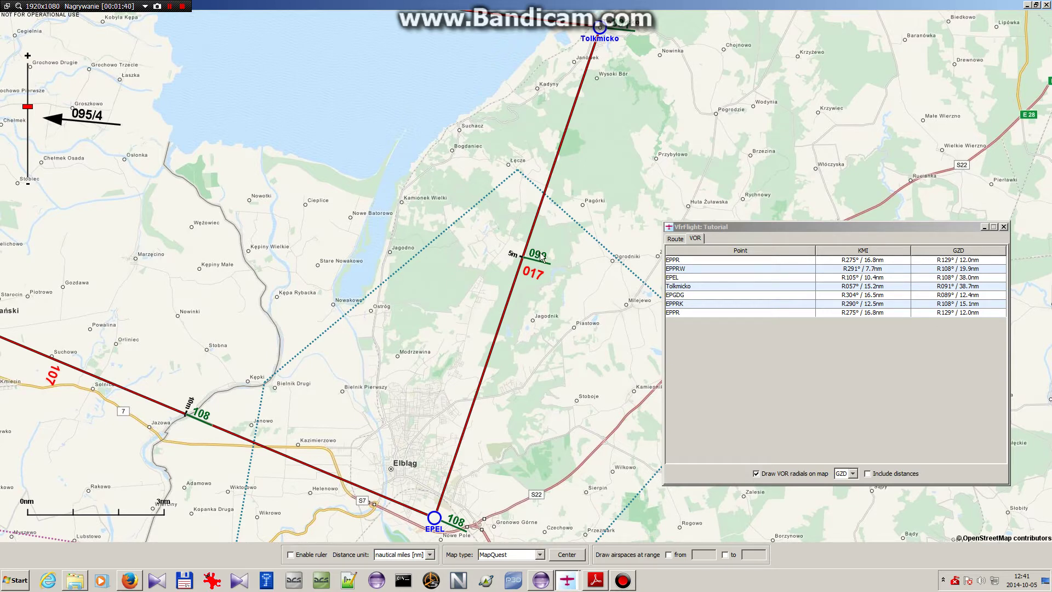
# Step: Switch the VOR radials drawn on the map to KMI and back to GZD to compare them
pyautogui.click(848, 473)
pyautogui.click(845, 489)
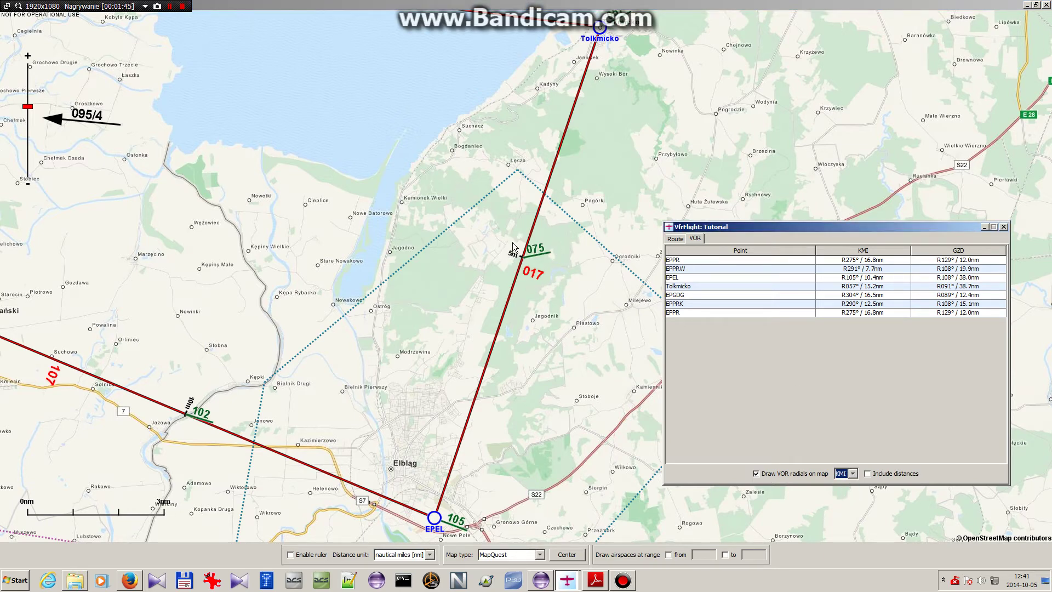
pyautogui.click(837, 474)
pyautogui.click(850, 494)
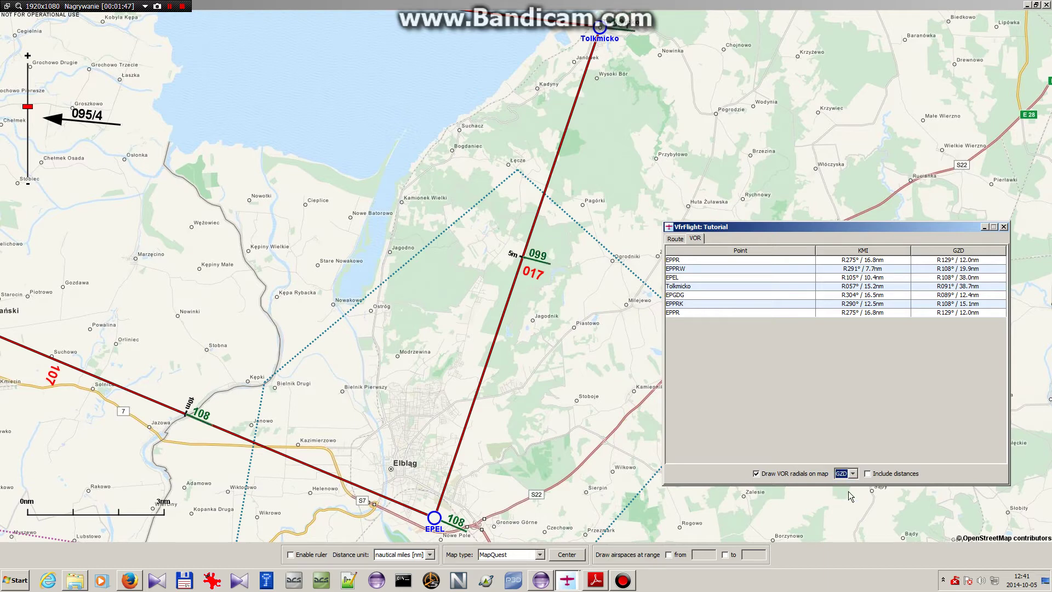
# Step: Include distances in the GZD radial labels on the map, and remove them again
pyautogui.click(875, 474)
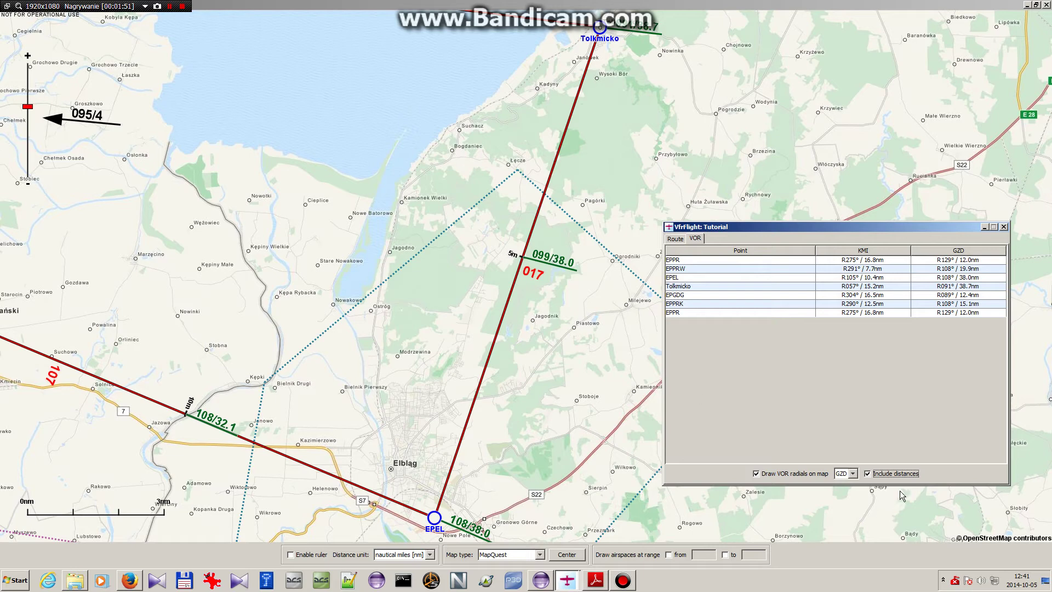
pyautogui.click(891, 477)
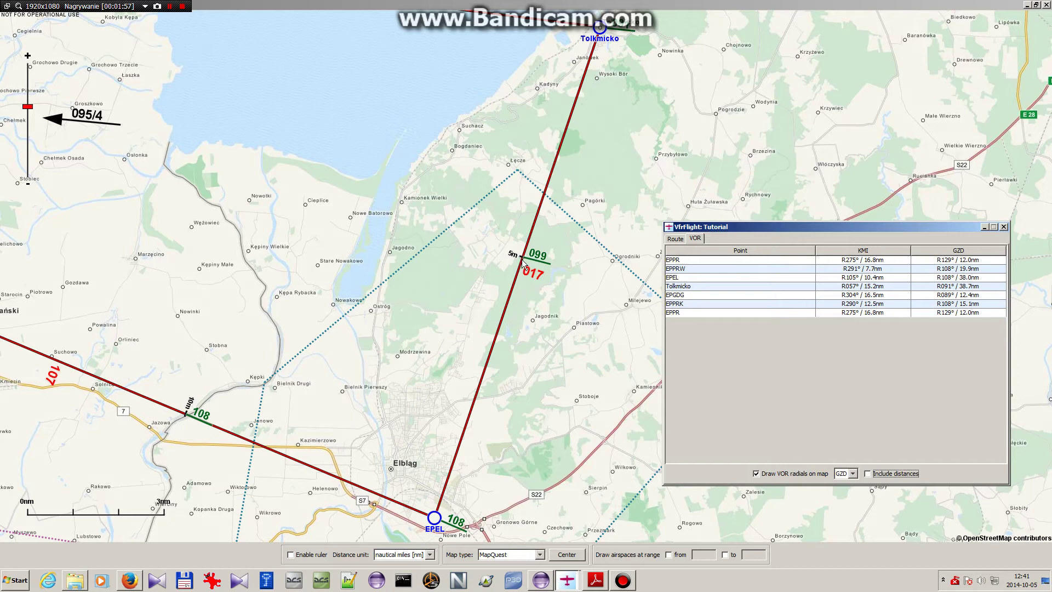
# Step: Draw the VOR radials on the map from KMI and review them along the whole route
pyautogui.moveTo(560, 249); pyautogui.dragTo(565, 234)
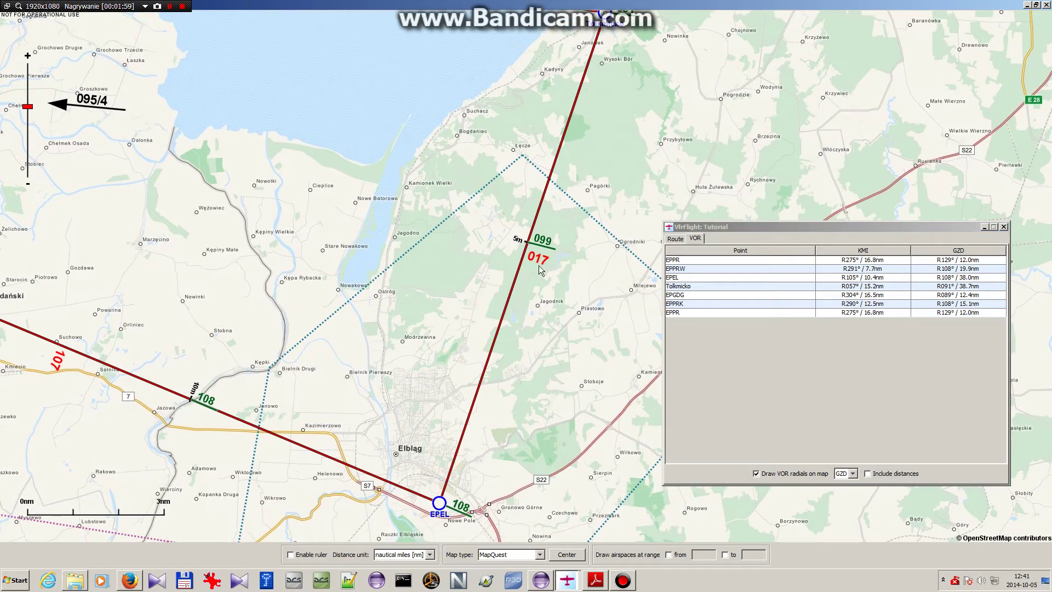
pyautogui.moveTo(541, 289); pyautogui.dragTo(549, 300)
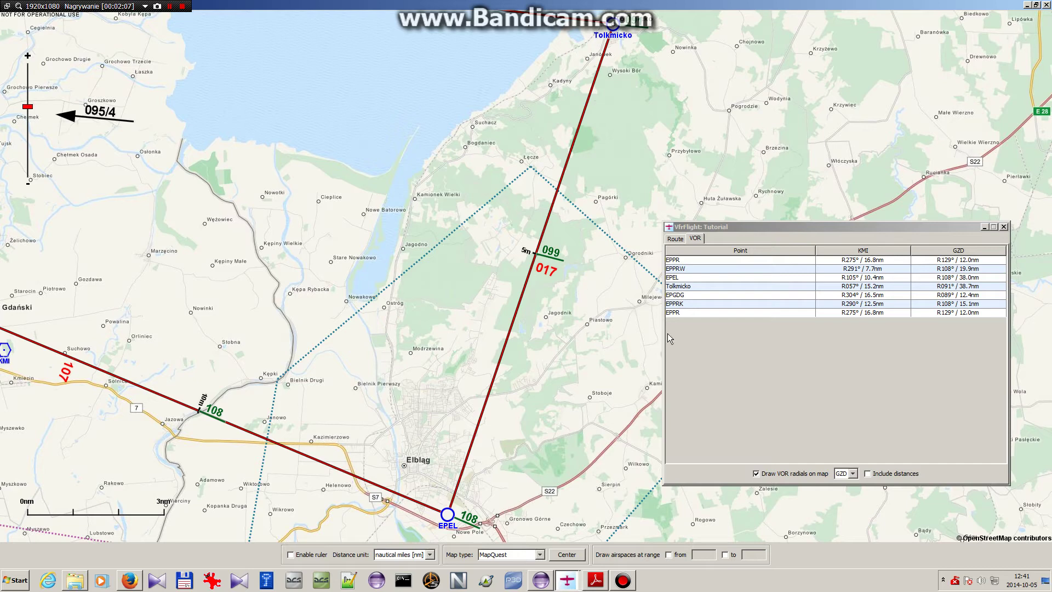
pyautogui.click(852, 473)
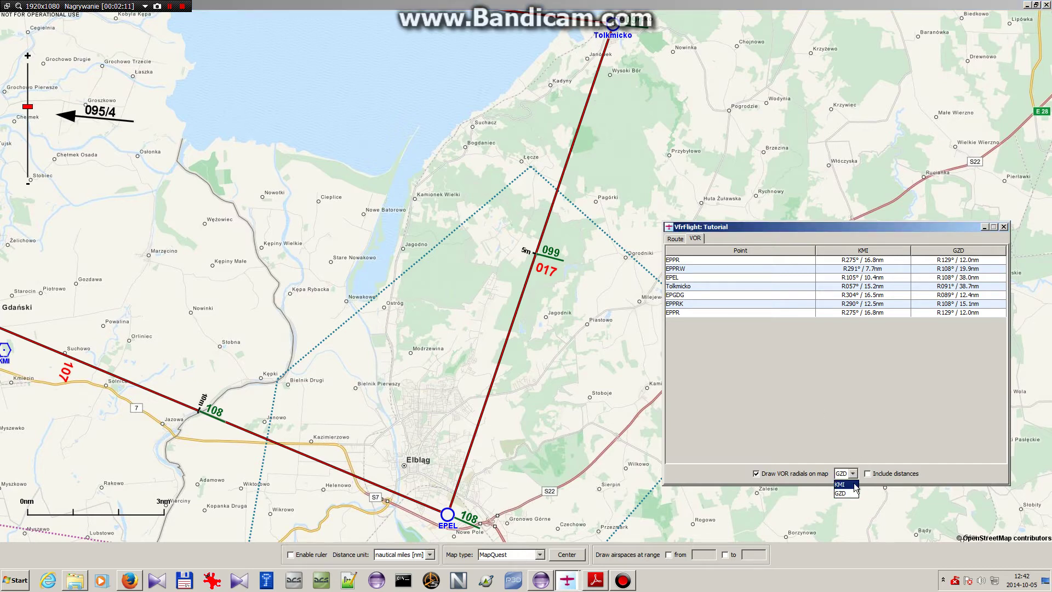
pyautogui.click(840, 484)
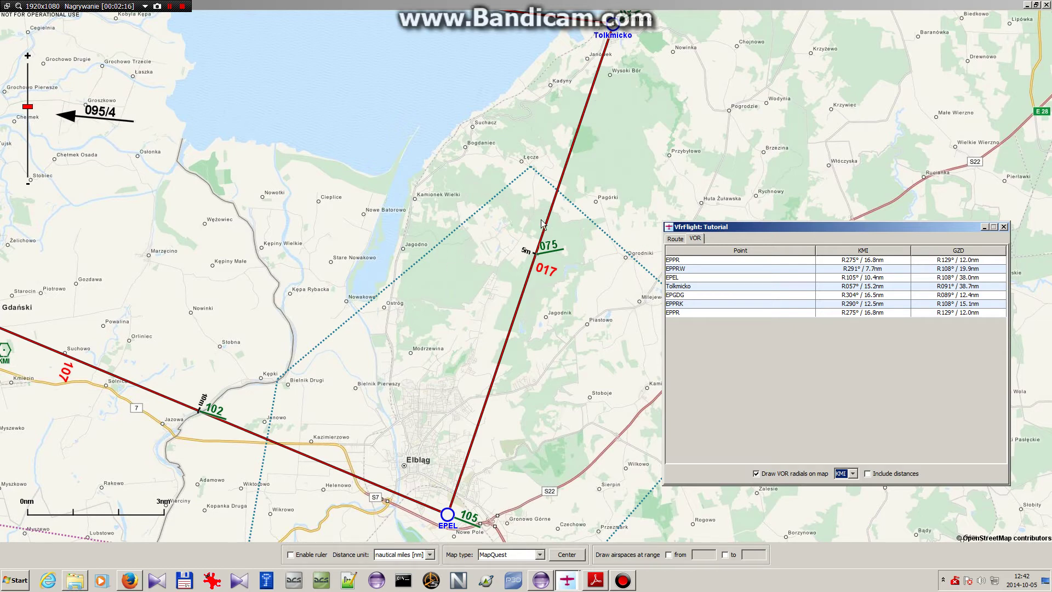
pyautogui.moveTo(556, 257); pyautogui.dragTo(542, 299)
pyautogui.moveTo(555, 251)
pyautogui.mouseDown()
pyautogui.moveTo(536, 281)
pyautogui.moveTo(566, 274)
pyautogui.moveTo(573, 309)
pyautogui.mouseUp()
pyautogui.scroll(-1, 426, 231)
pyautogui.moveTo(339, 231); pyautogui.dragTo(500, 246)
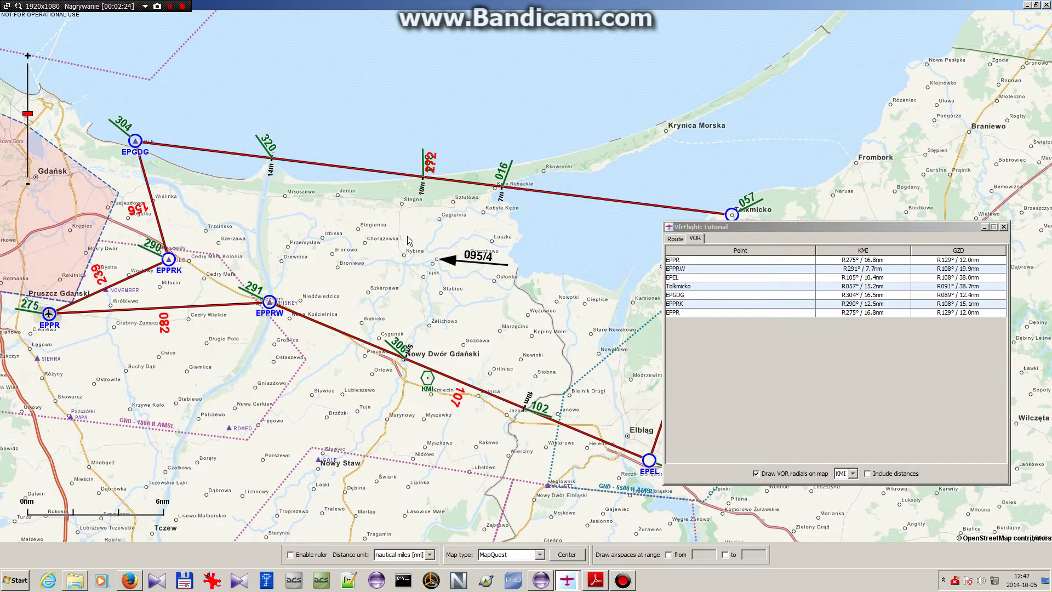
pyautogui.moveTo(407, 230); pyautogui.dragTo(434, 233)
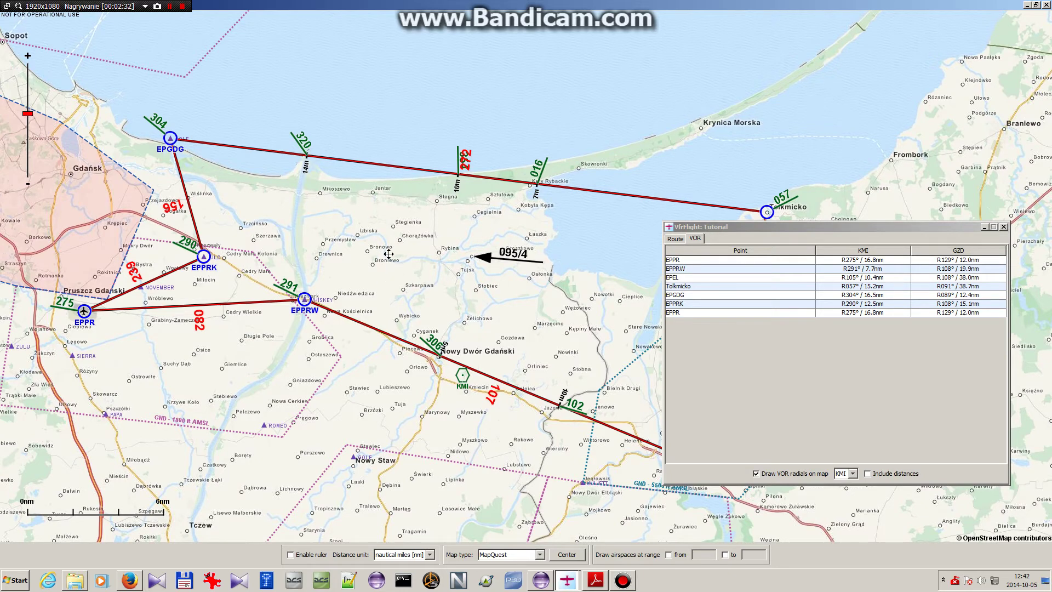
pyautogui.moveTo(388, 254); pyautogui.dragTo(456, 250)
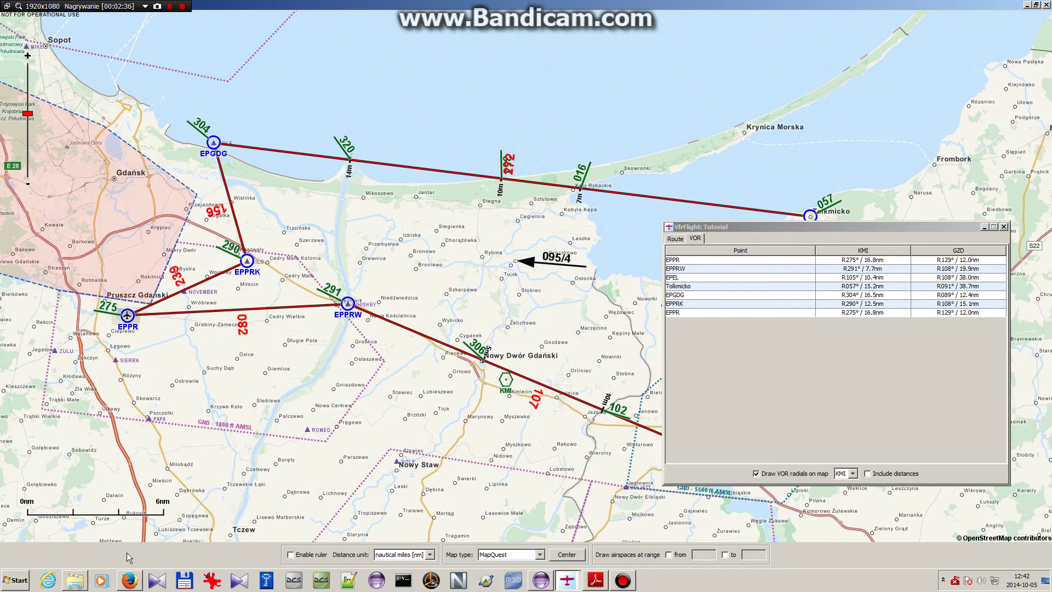
# Step: View the gyro instrument and magnetic compass pictures in Firefox, and return to the route map
pyautogui.click(130, 582)
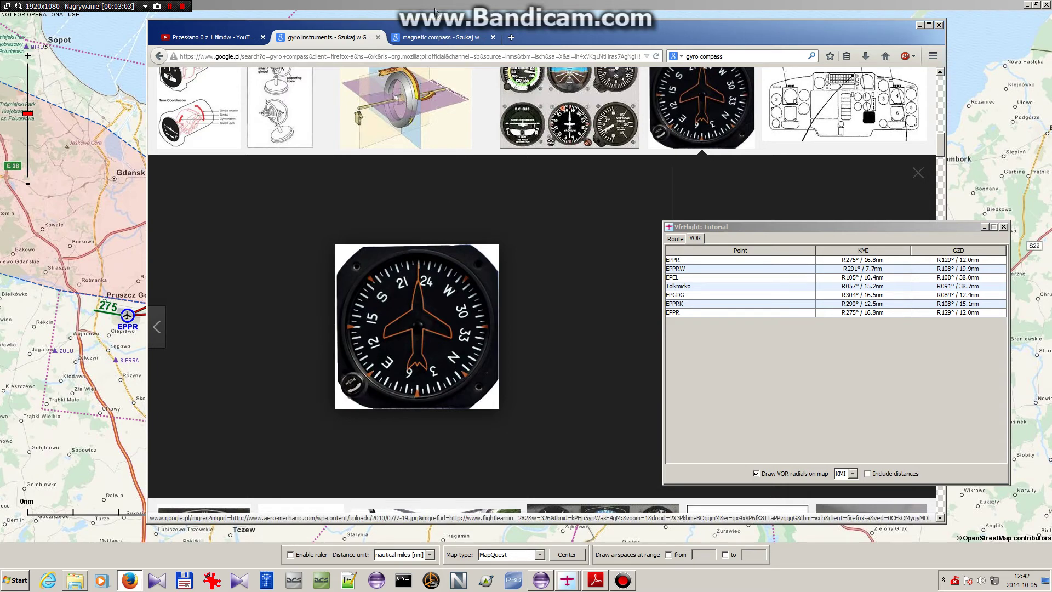
pyautogui.click(435, 37)
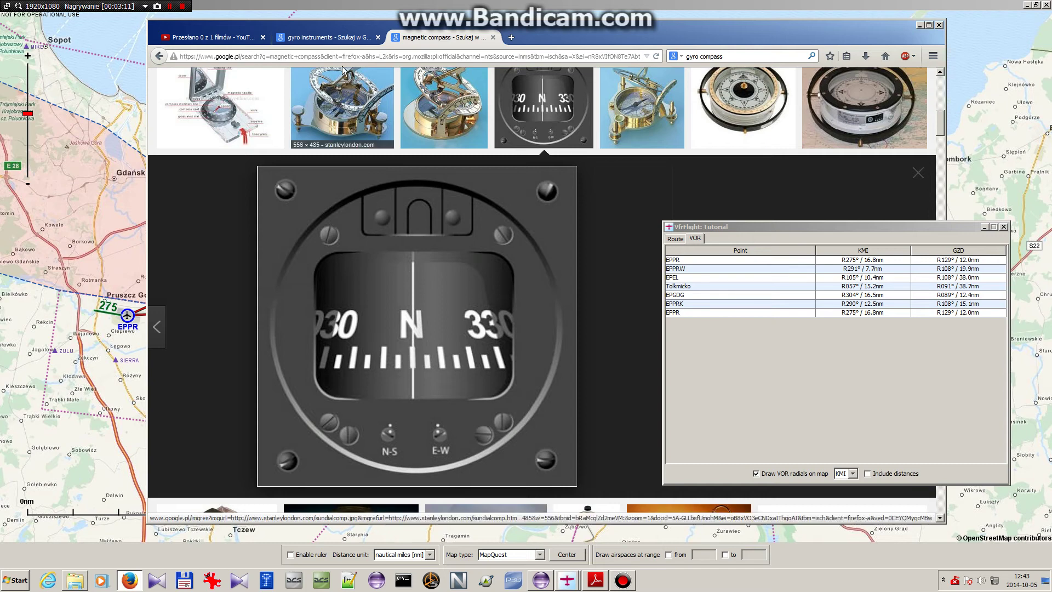
pyautogui.click(326, 38)
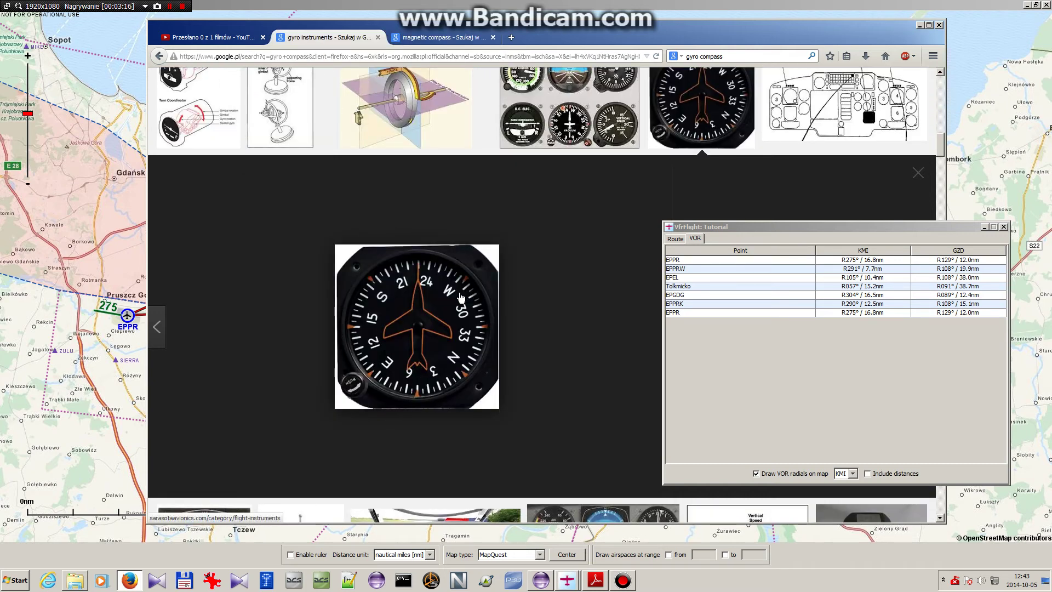
pyautogui.click(919, 25)
pyautogui.moveTo(499, 242); pyautogui.dragTo(451, 201)
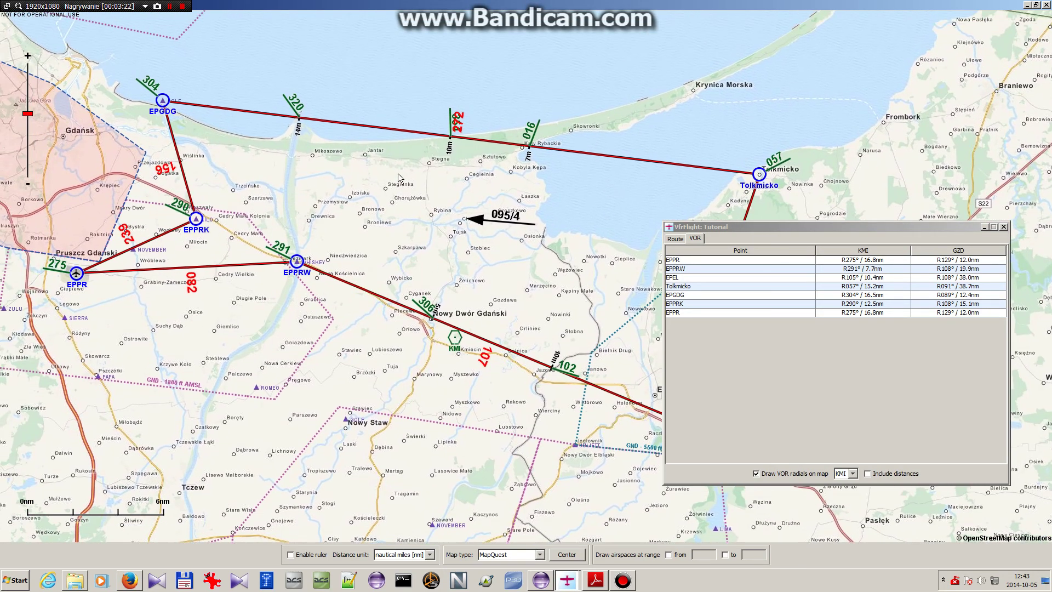